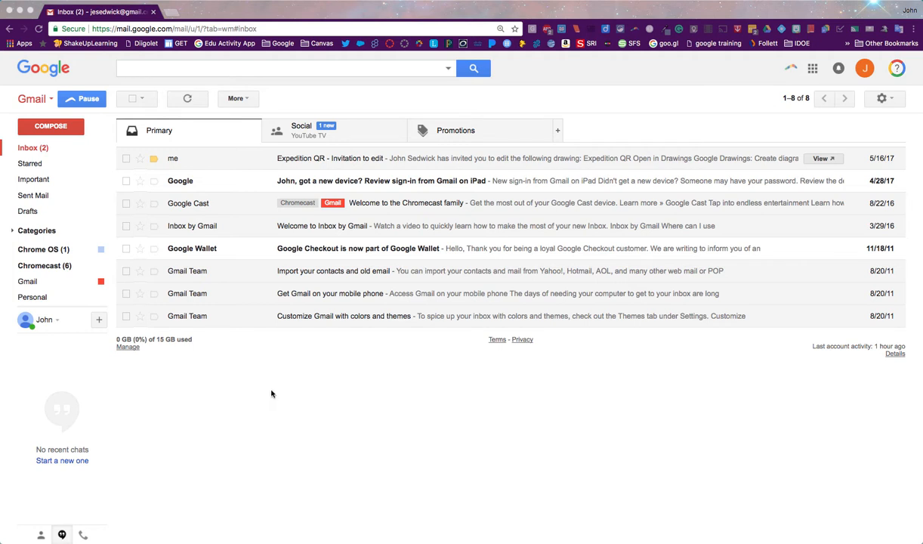
# - Check the Canned Responses setting among the Gmail Labs features and return to the inbox
pyautogui.click(887, 99)
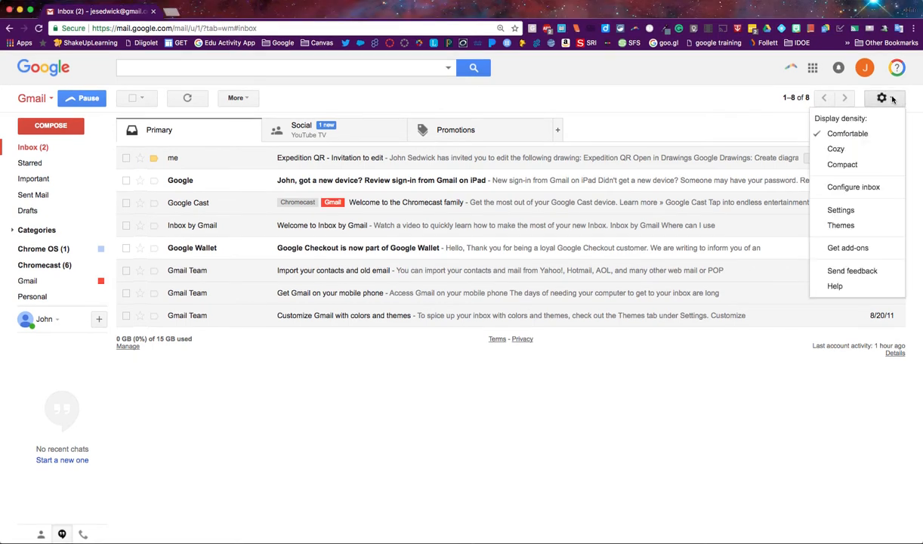
pyautogui.click(840, 211)
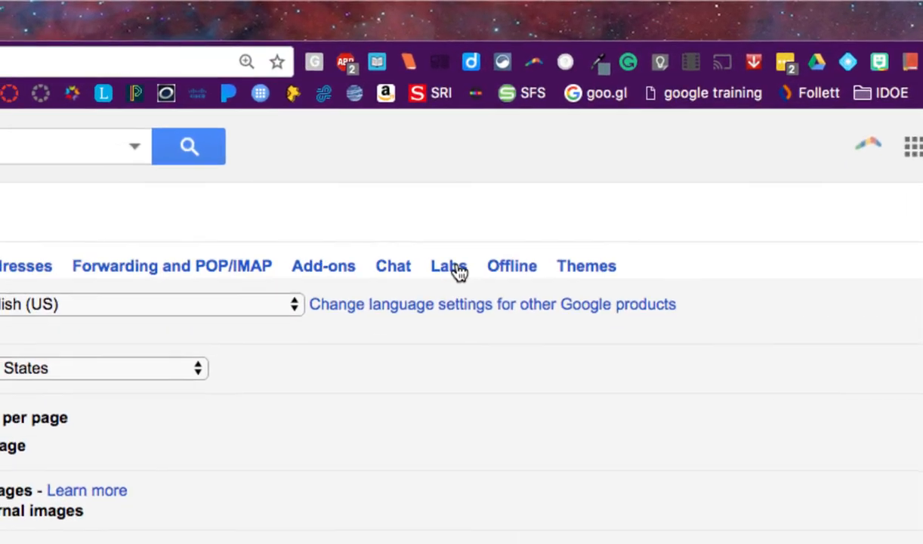
pyautogui.click(446, 276)
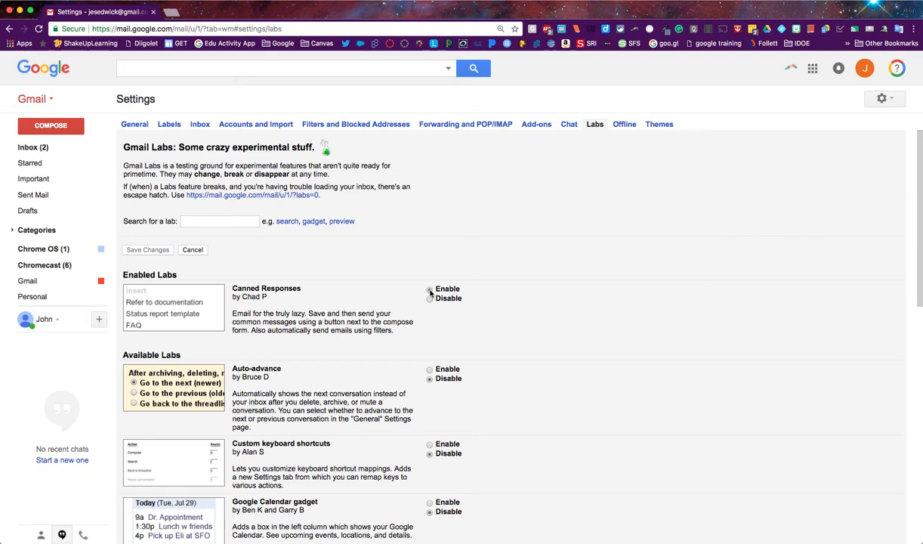
pyautogui.click(32, 148)
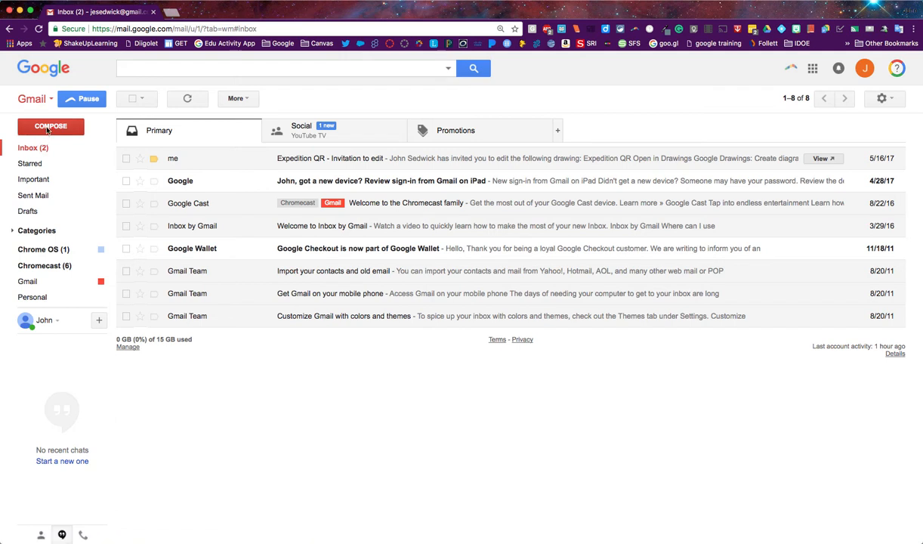
pyautogui.click(47, 129)
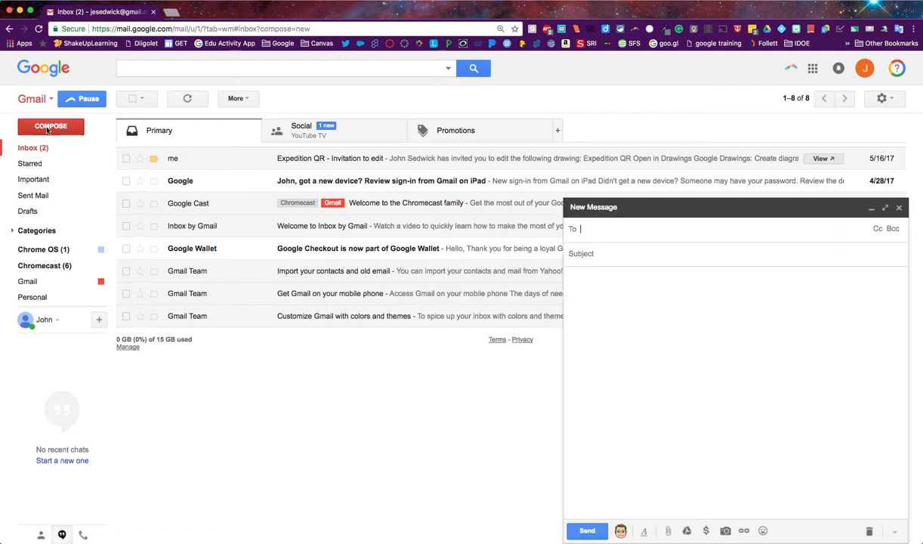
pyautogui.click(587, 275)
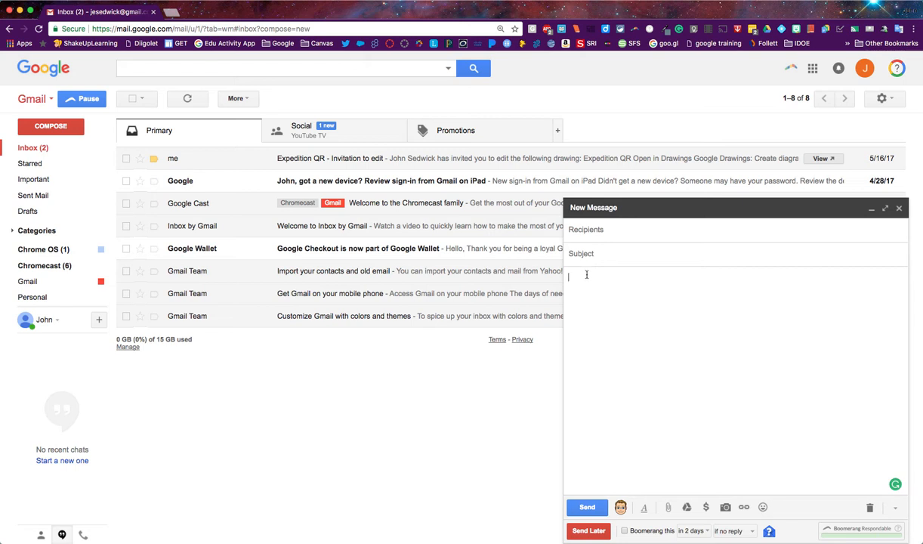
pyautogui.write('To find the student resources, go to www.acsc.net.')
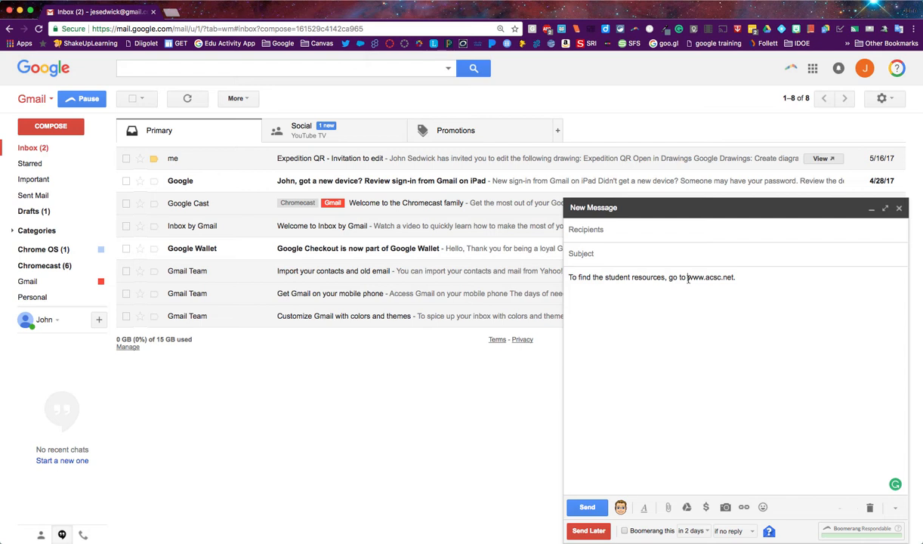
pyautogui.moveTo(688, 279); pyautogui.dragTo(732, 278)
pyautogui.click(744, 507)
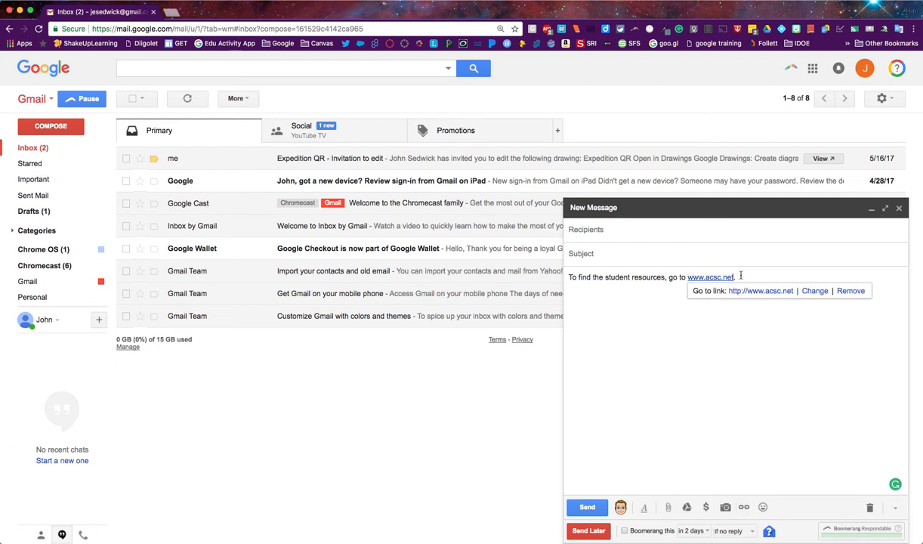
pyautogui.click(740, 277)
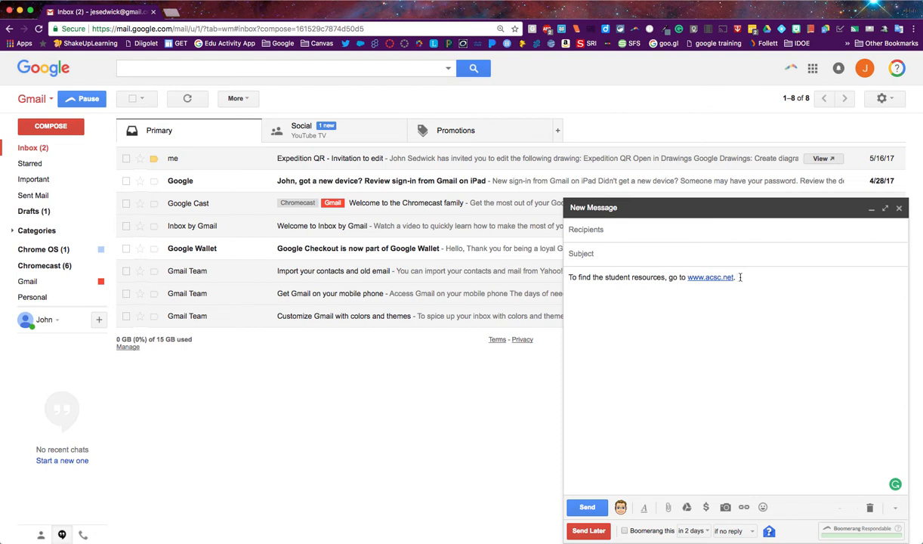
# - Add the line "Check out the lesson notes attached." and insert the Drive document "Copy of Using Google Documents" as a Drive link
pyautogui.press('Return')
pyautogui.write('Check out the lesson notes attached.')
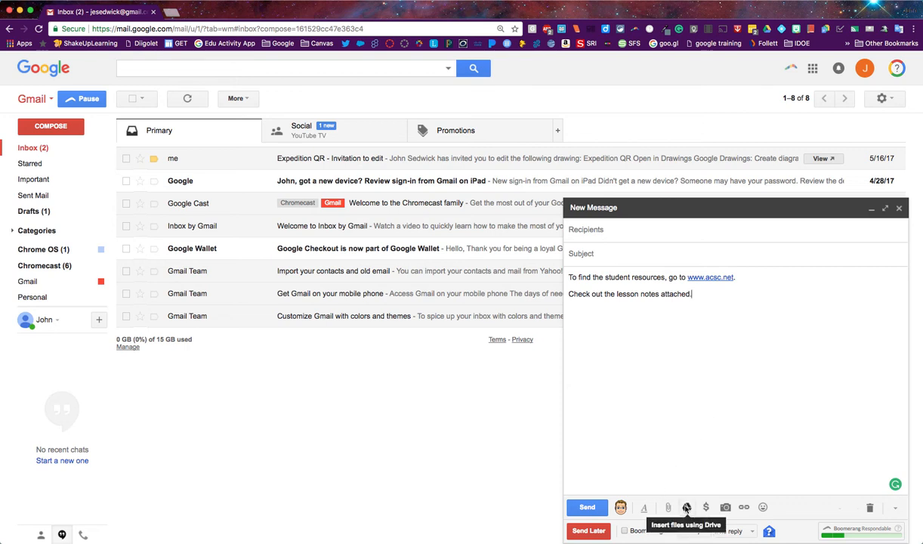
pyautogui.click(686, 506)
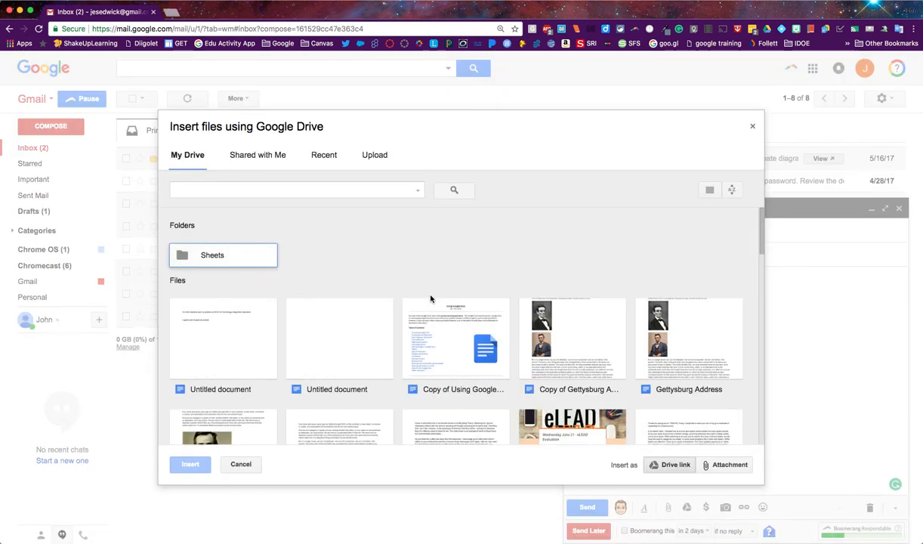
pyautogui.click(455, 352)
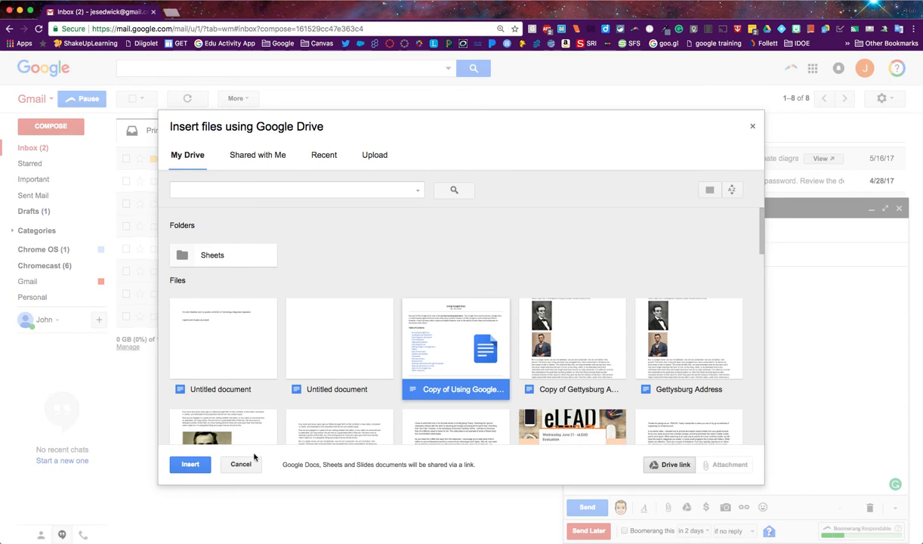
pyautogui.click(189, 465)
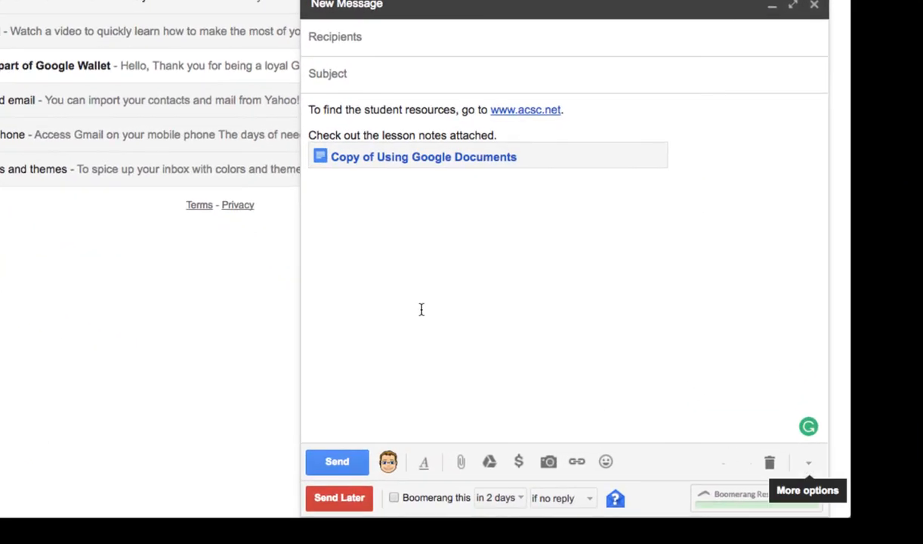
# - Add a blank line between the lesson notes sentence and the inserted document link
pyautogui.click(387, 216)
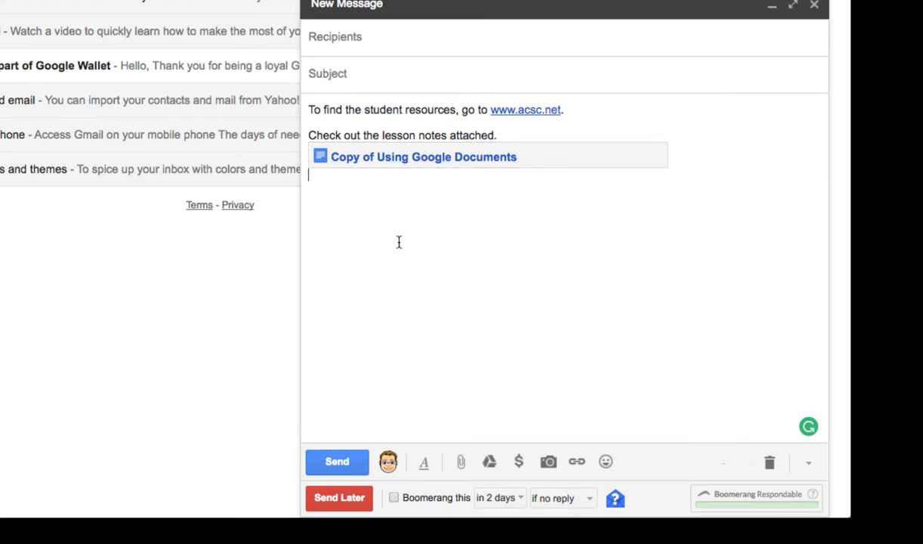
pyautogui.click(510, 134)
pyautogui.press('Return')
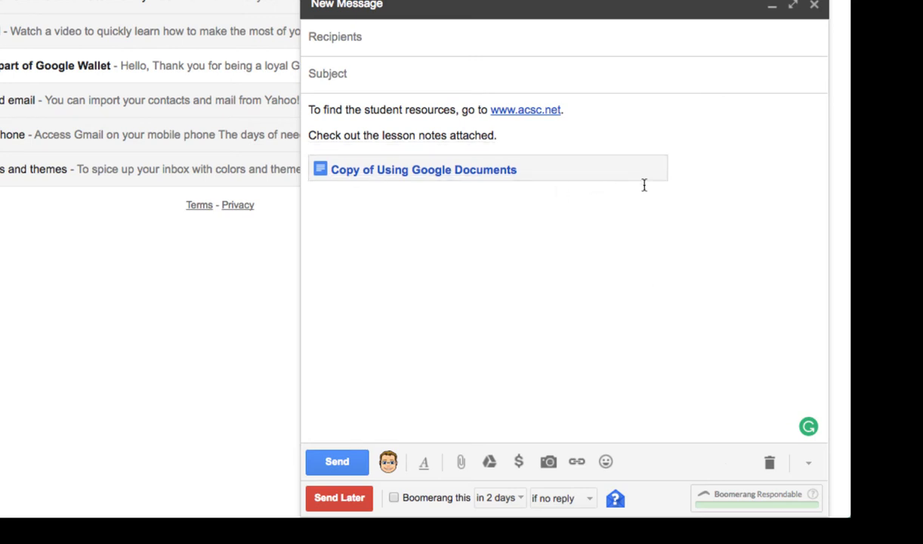
pyautogui.click(714, 182)
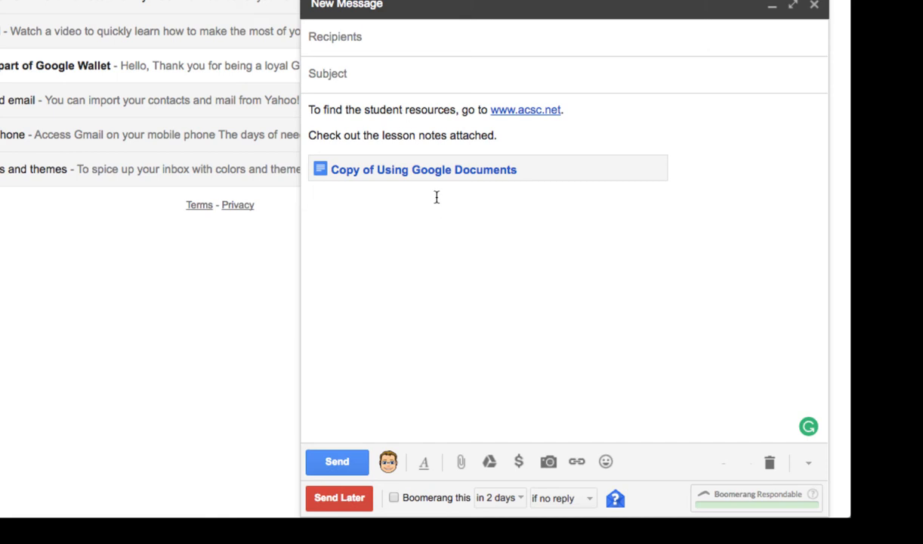
# - Save the message as a new canned response named "student resources"
pyautogui.click(808, 469)
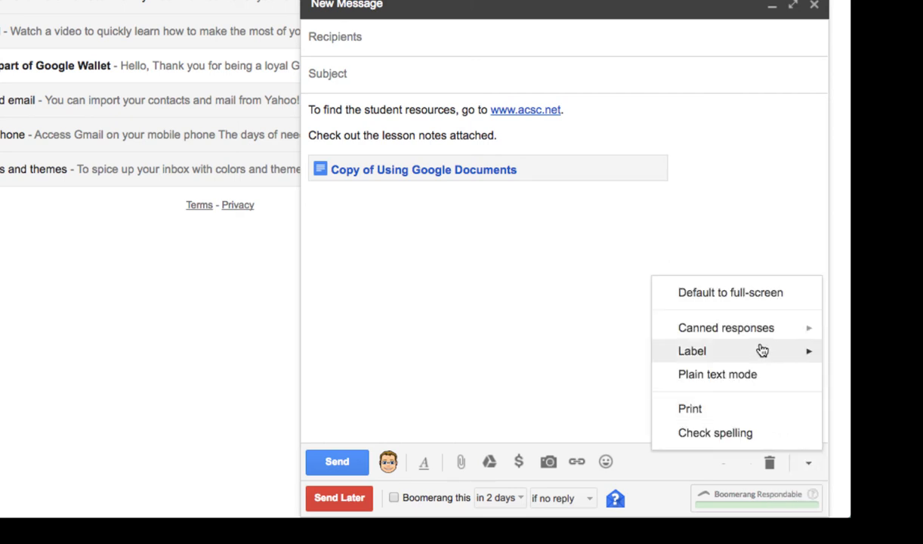
pyautogui.moveTo(759, 331)
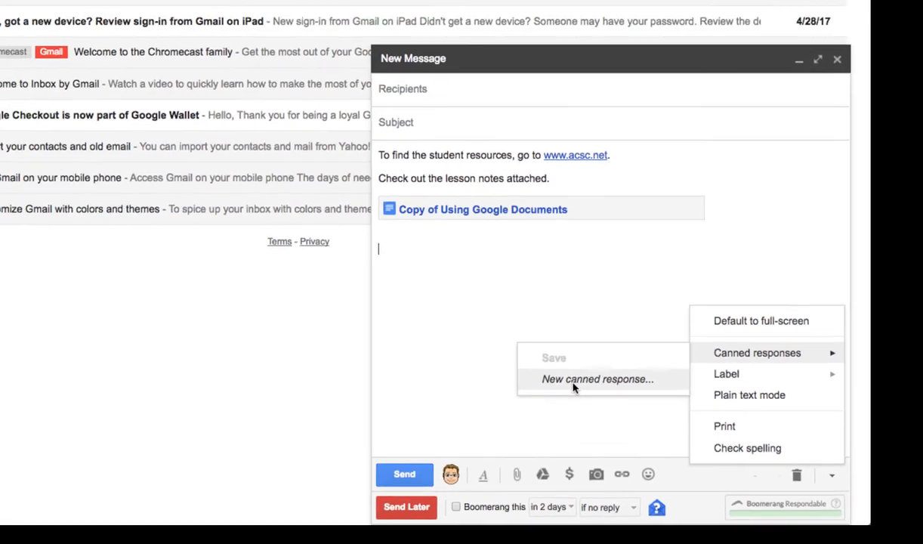
pyautogui.click(522, 358)
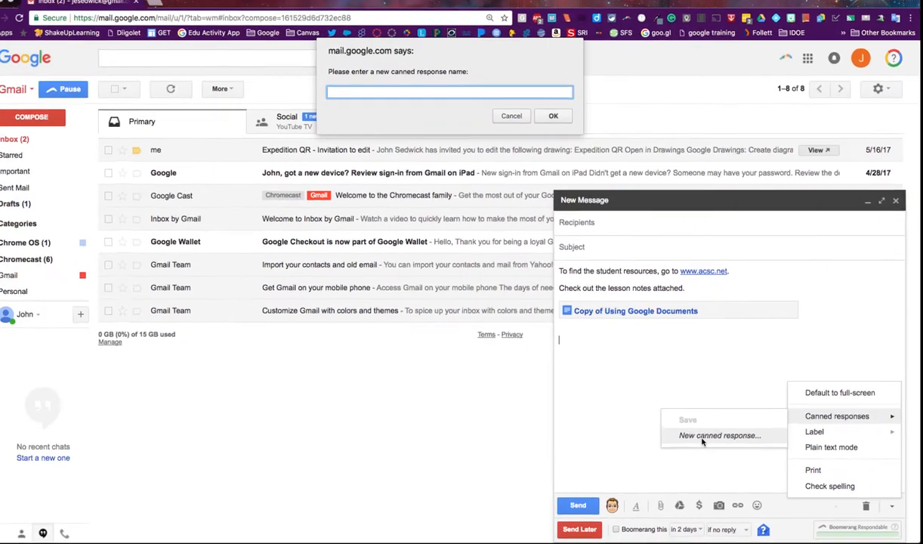
pyautogui.write('student')
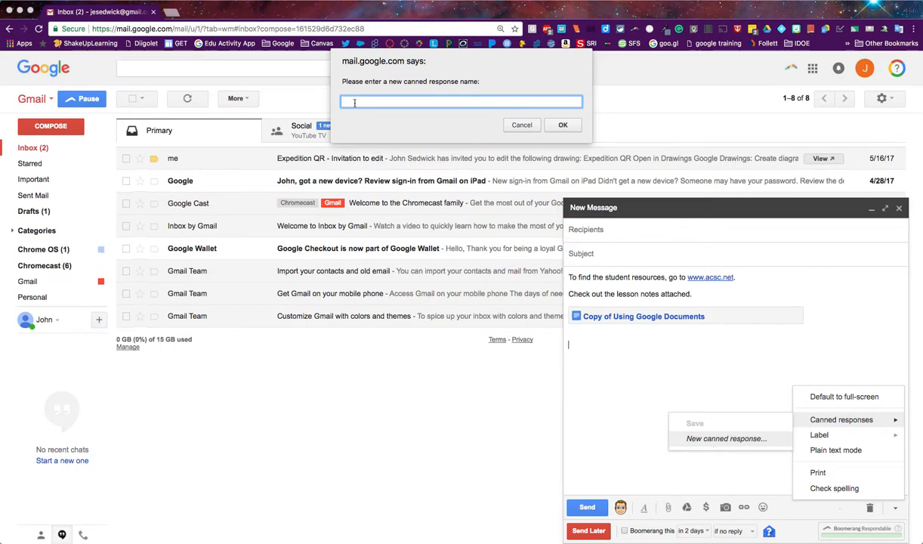
pyautogui.write(' resources')
pyautogui.click(562, 124)
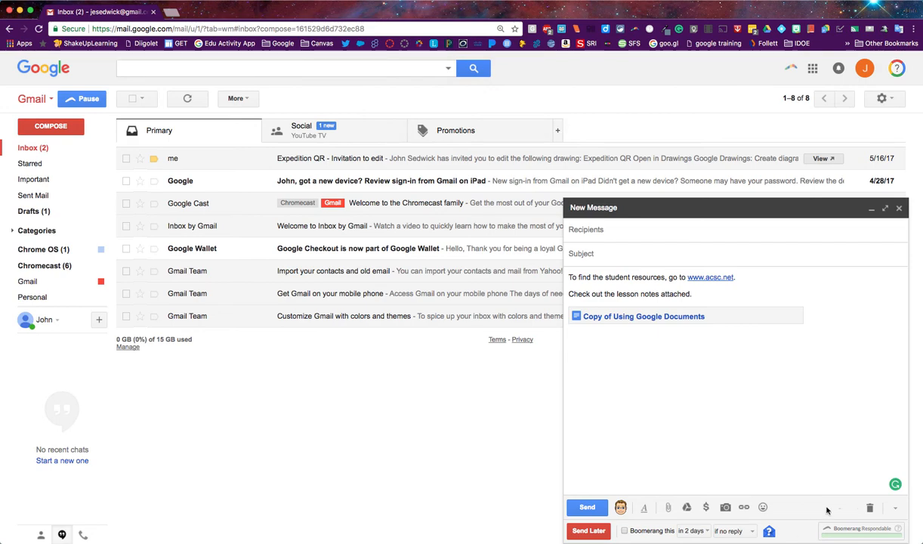
# - Discard the draft message used to create the canned response
pyautogui.click(895, 509)
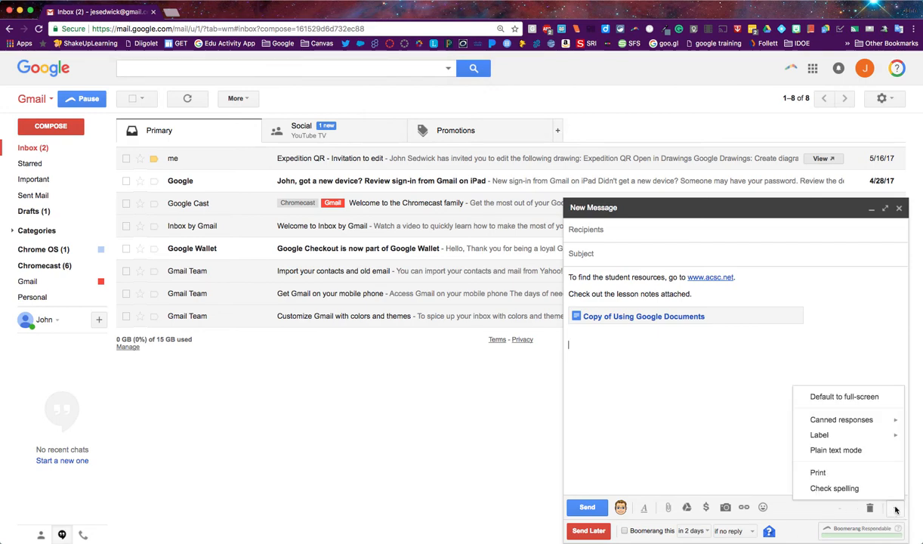
pyautogui.moveTo(861, 419)
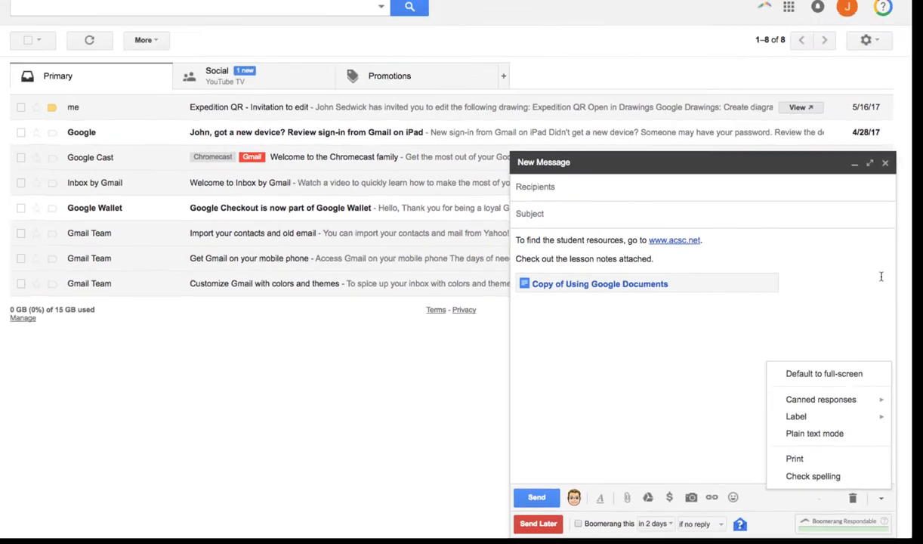
pyautogui.click(836, 168)
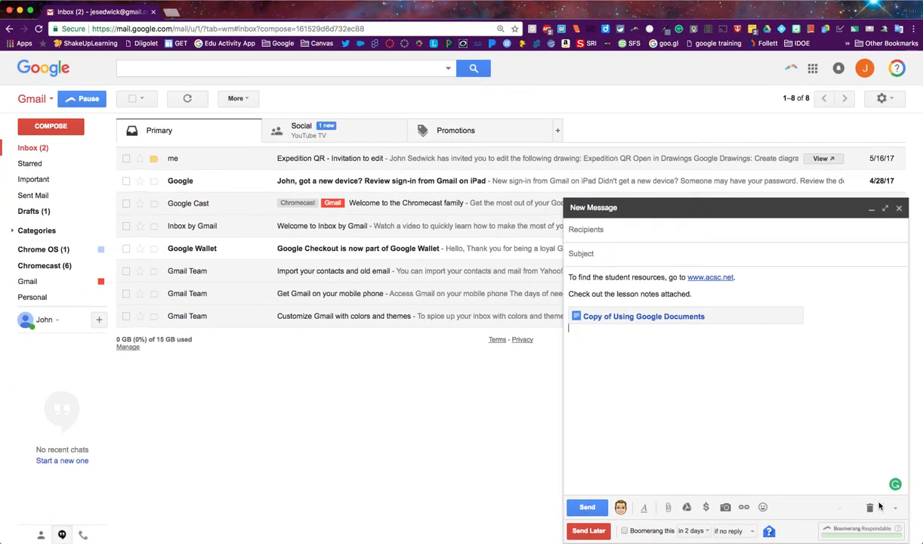
pyautogui.click(869, 508)
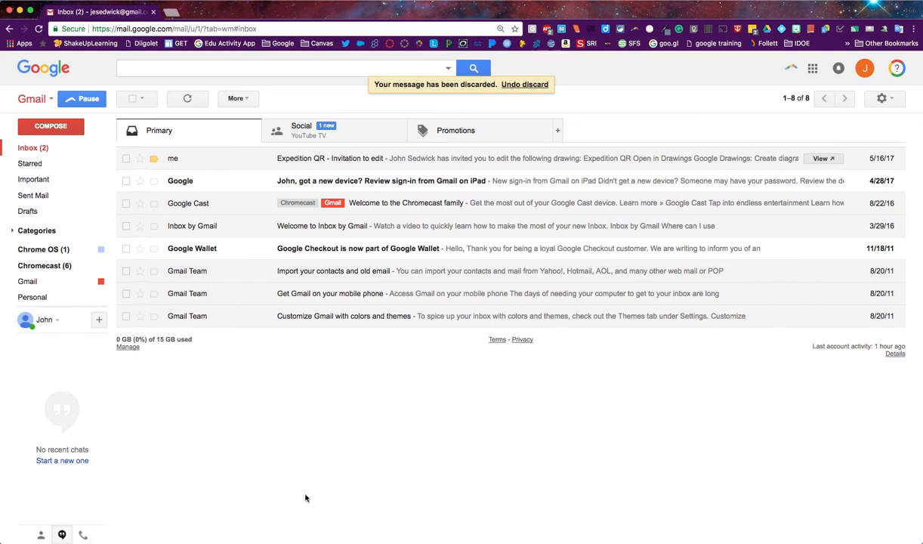
# - Try out the "student resources" canned response by inserting it into a new message, and discard that draft
pyautogui.click(53, 129)
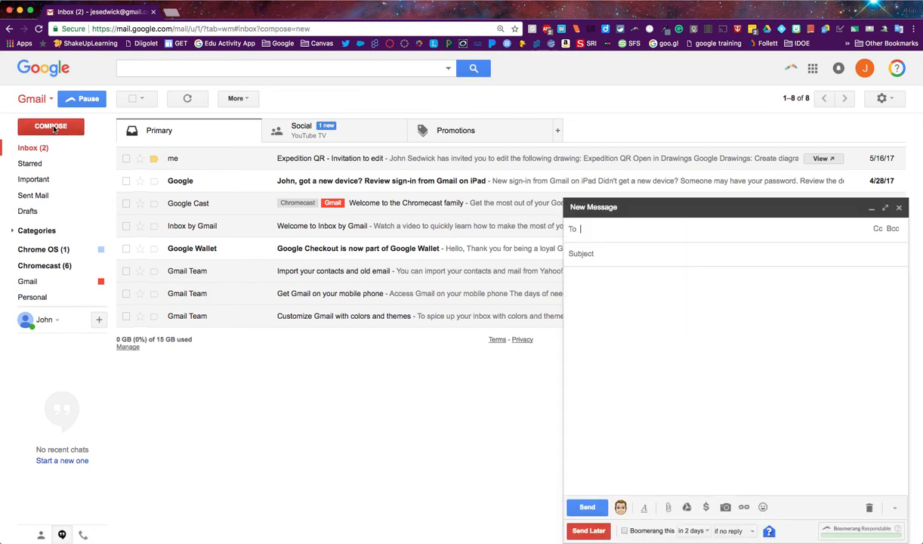
pyautogui.click(582, 285)
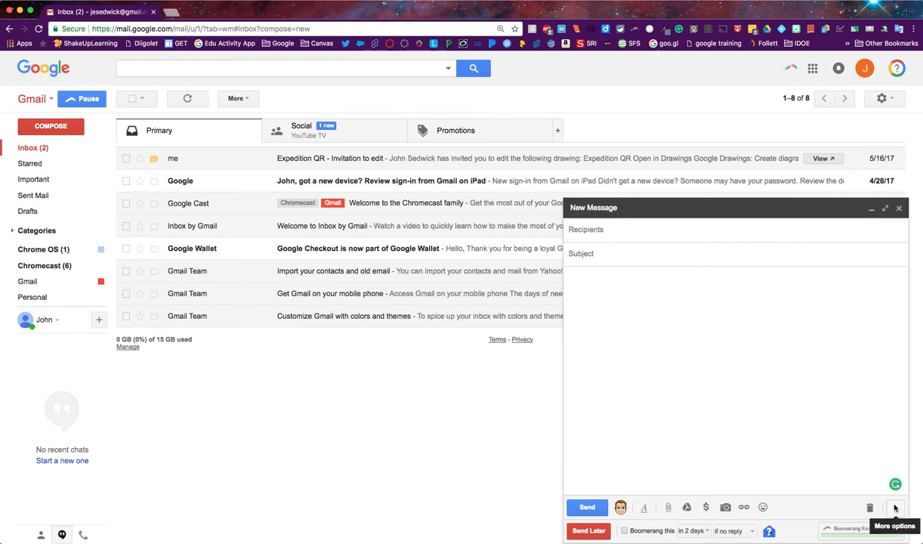
pyautogui.click(895, 508)
pyautogui.moveTo(894, 420)
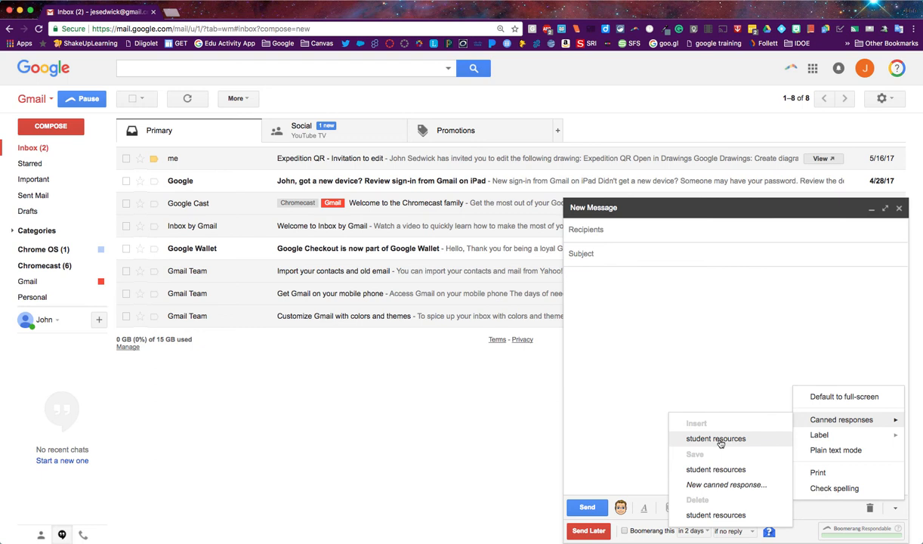
pyautogui.click(718, 438)
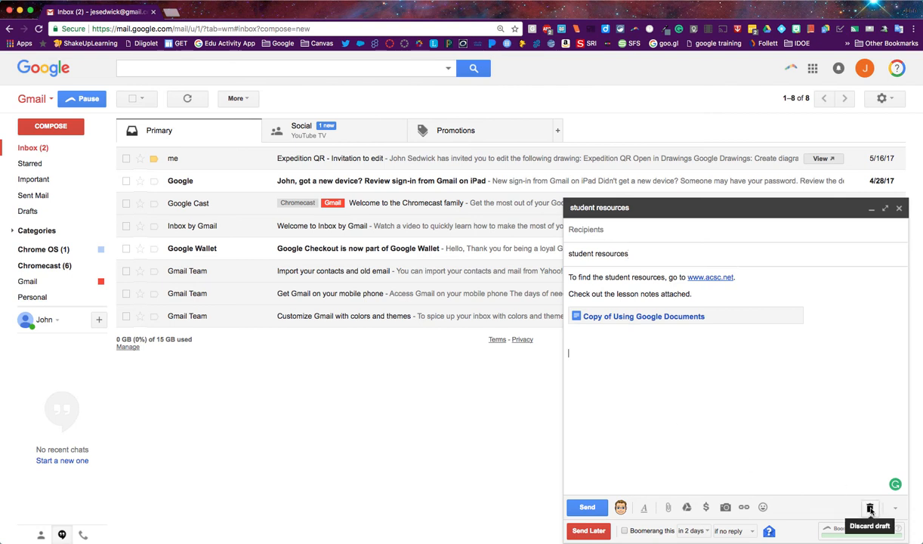
pyautogui.click(870, 509)
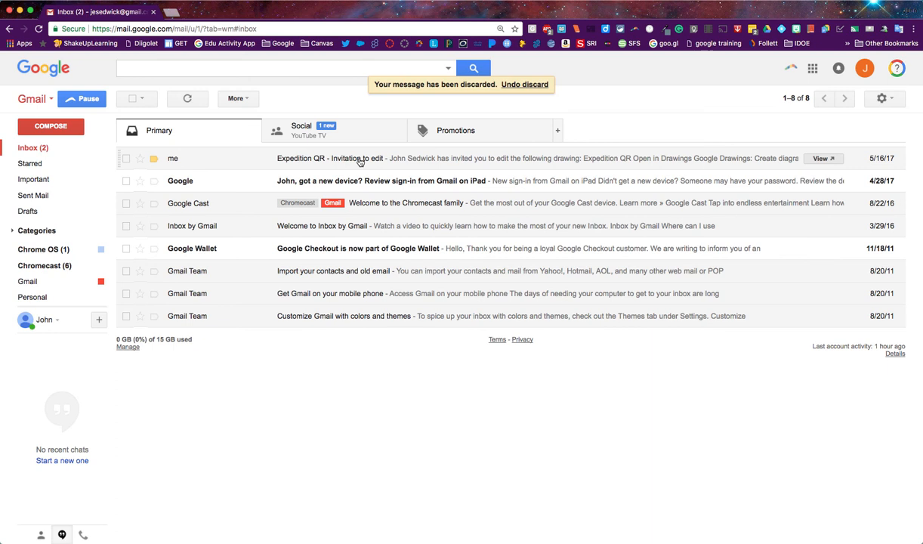
# - Reply to the "Expedition QR - Invitation to edit" email with the "student resources" canned response and return to the inbox, leaving the reply unsent
pyautogui.click(360, 160)
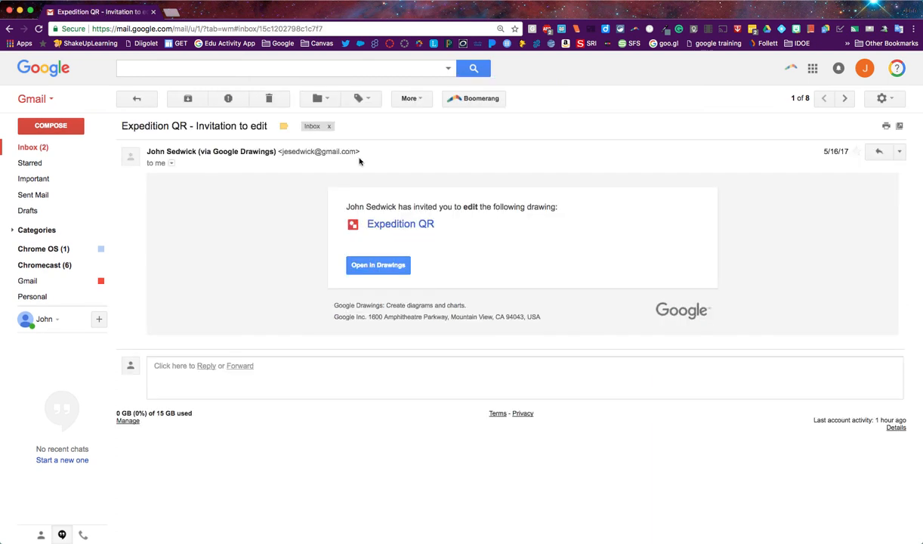
pyautogui.click(205, 366)
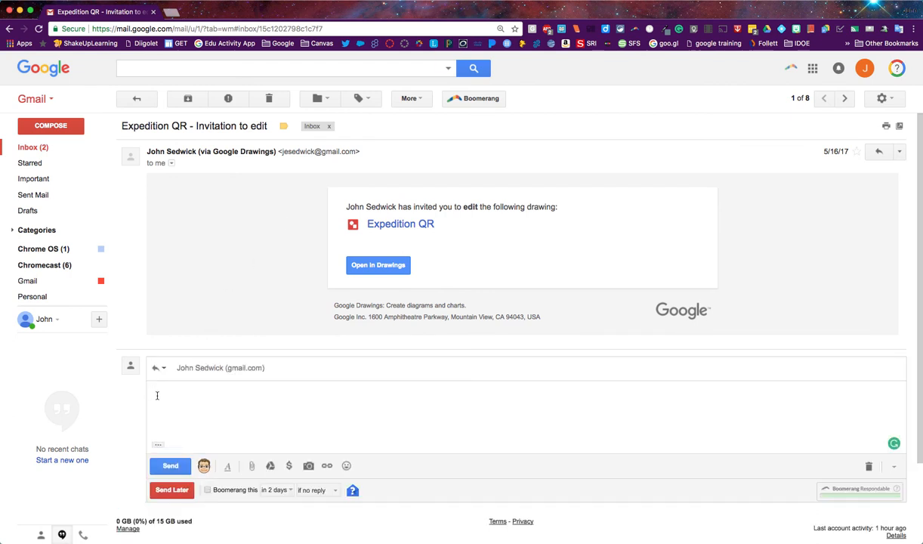
pyautogui.click(893, 466)
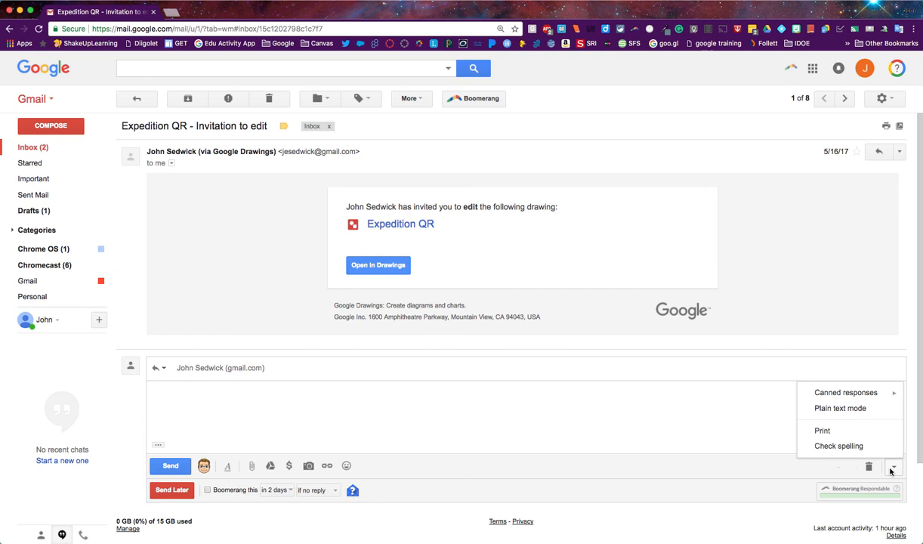
pyautogui.moveTo(820, 392)
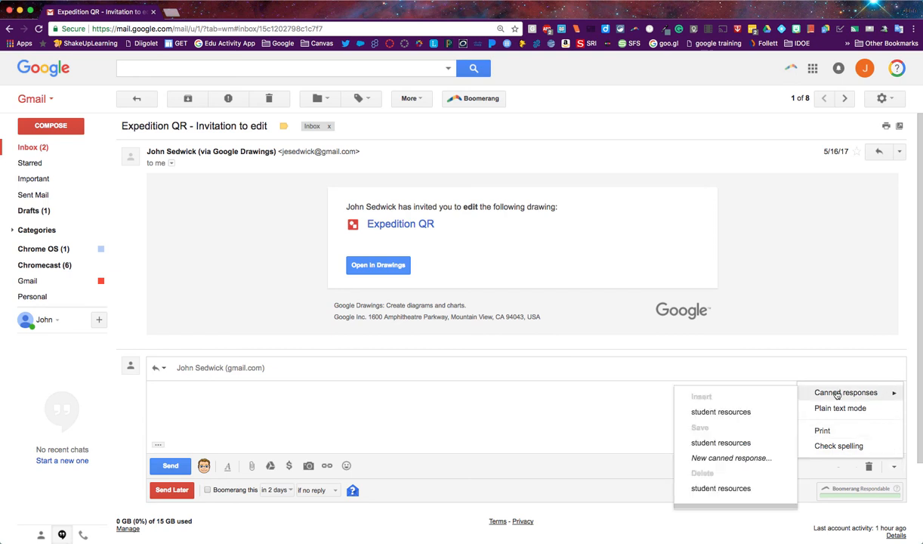
pyautogui.click(721, 411)
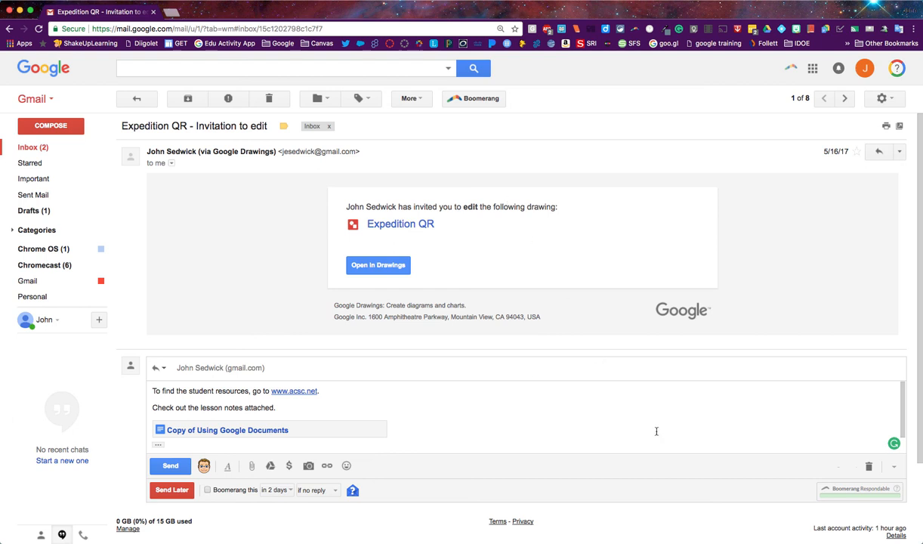
pyautogui.click(30, 147)
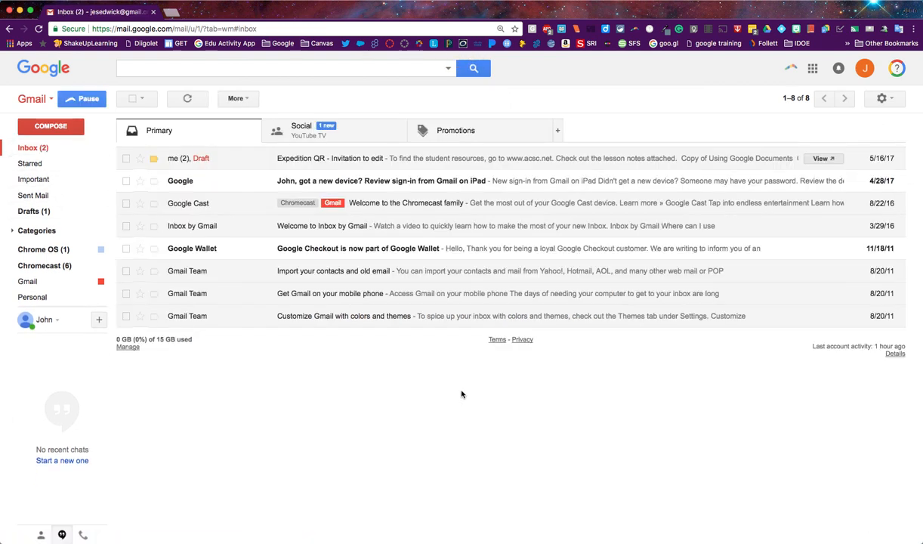